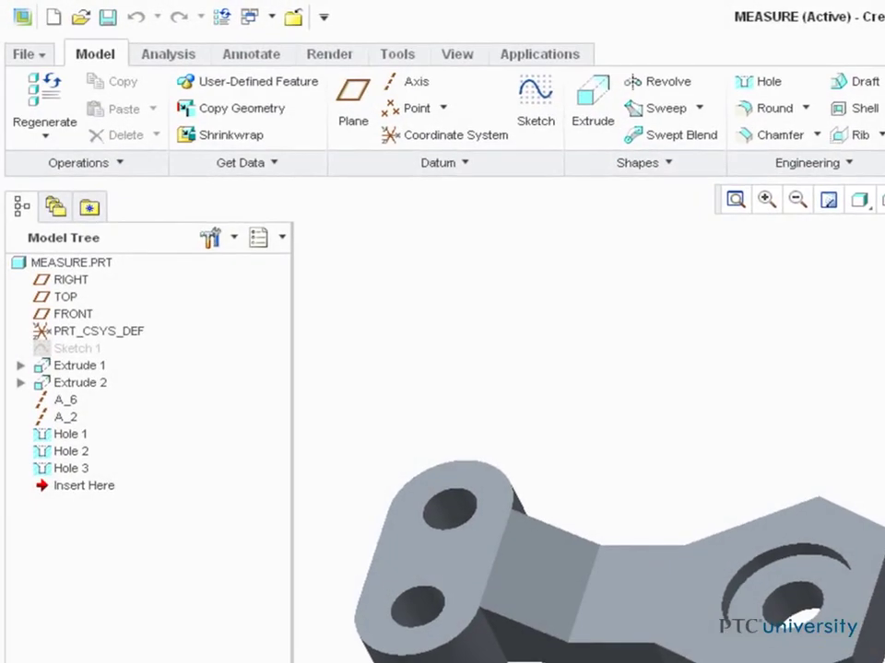
From the Analysis tab, list the Measure types such as Length, Distance, Angle and Area
{"action": "left_click", "coordinate": [194, 57]}
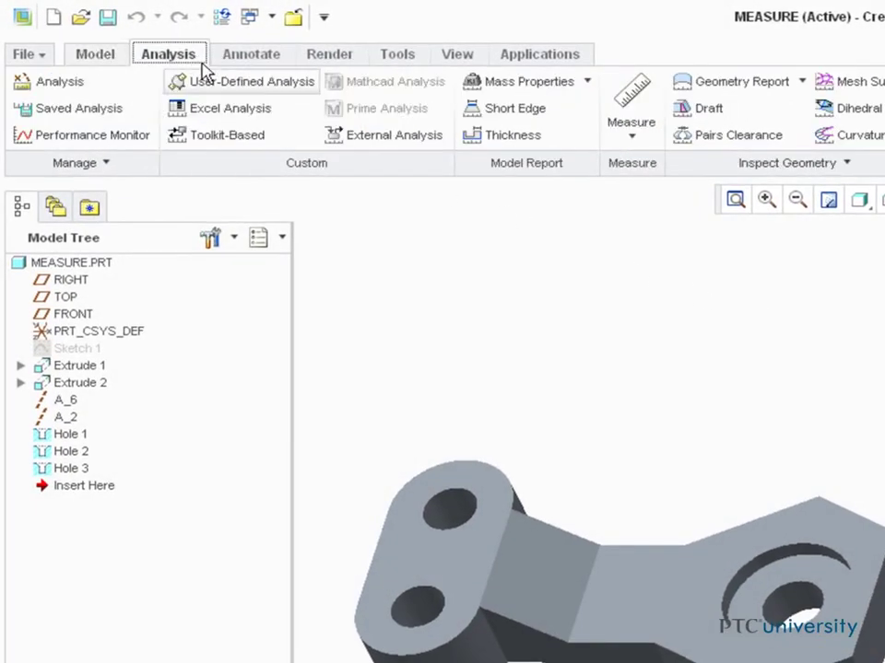
{"action": "left_click", "coordinate": [638, 146]}
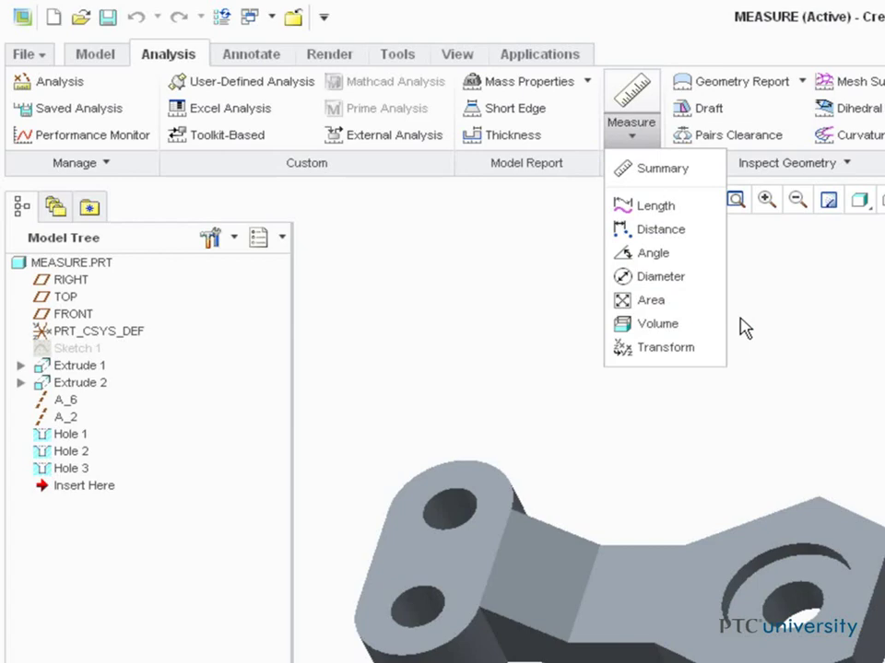
Measure 24.9896 mm between two hexagonal-end corners and place the callout above the part
{"action": "left_click", "coordinate": [698, 231]}
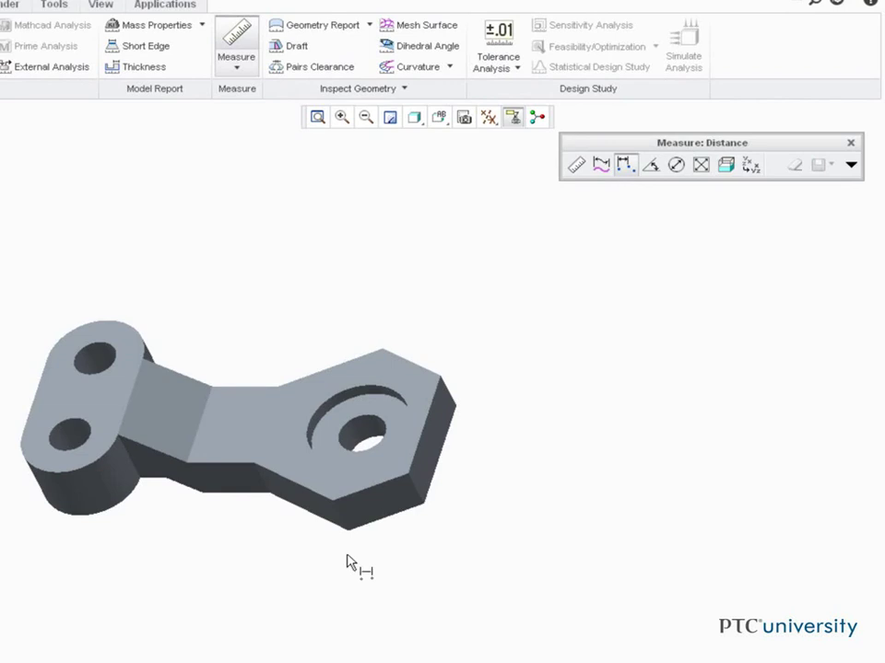
{"action": "left_click", "coordinate": [335, 506]}
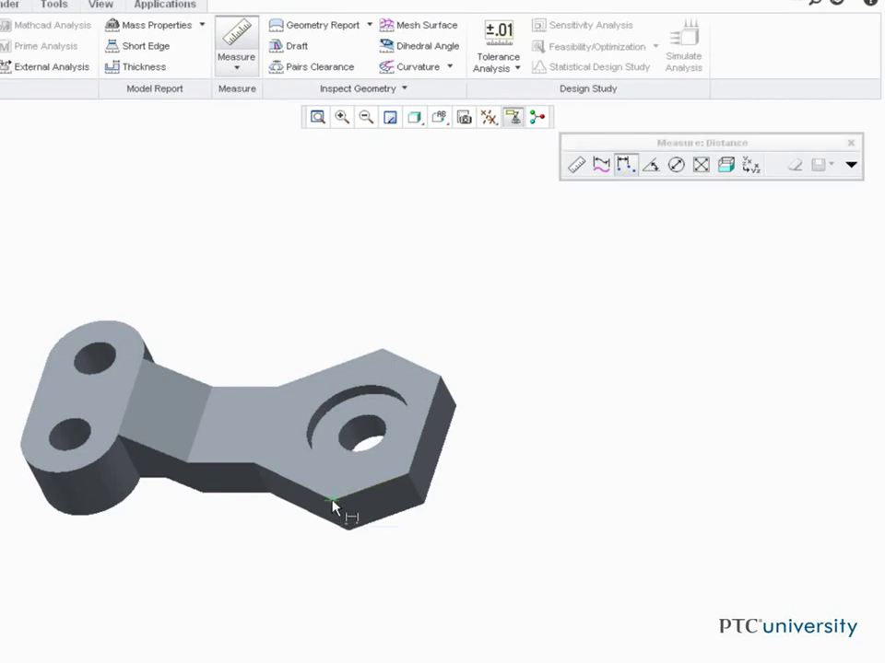
{"action": "left_click", "coordinate": [443, 378]}
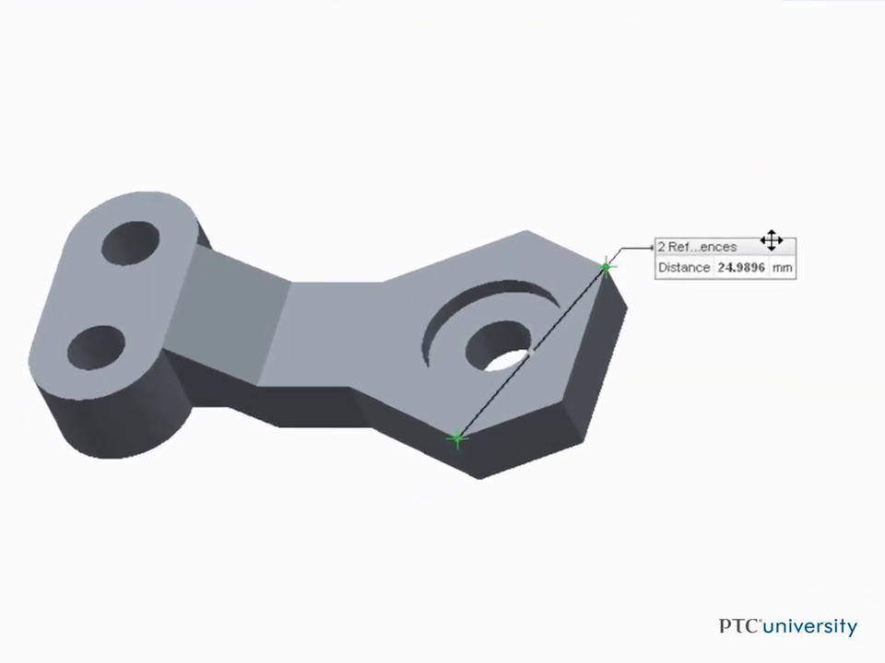
{"action": "left_click_drag", "start_coordinate": [773, 245], "coordinate": [484, 140]}
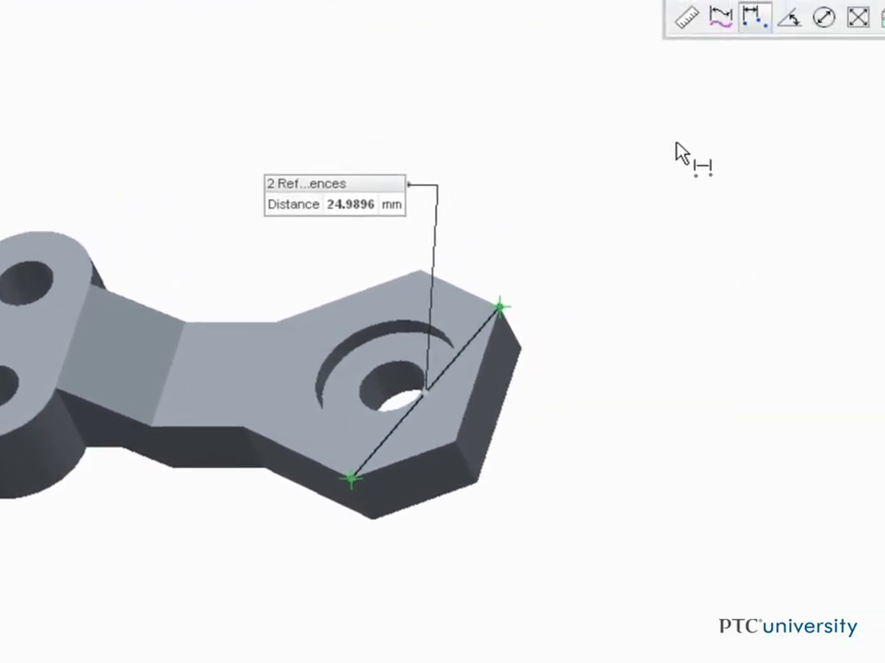
Project the corner distance onto the FRONT datum plane for a 9.76846 mm projected value
{"action": "left_click", "coordinate": [839, 103]}
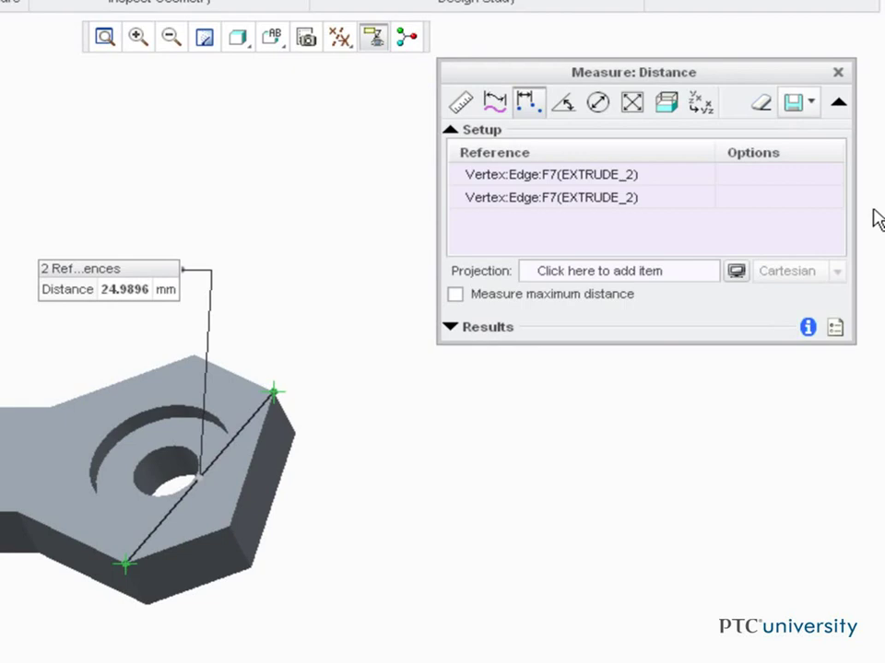
{"action": "left_click", "coordinate": [681, 273]}
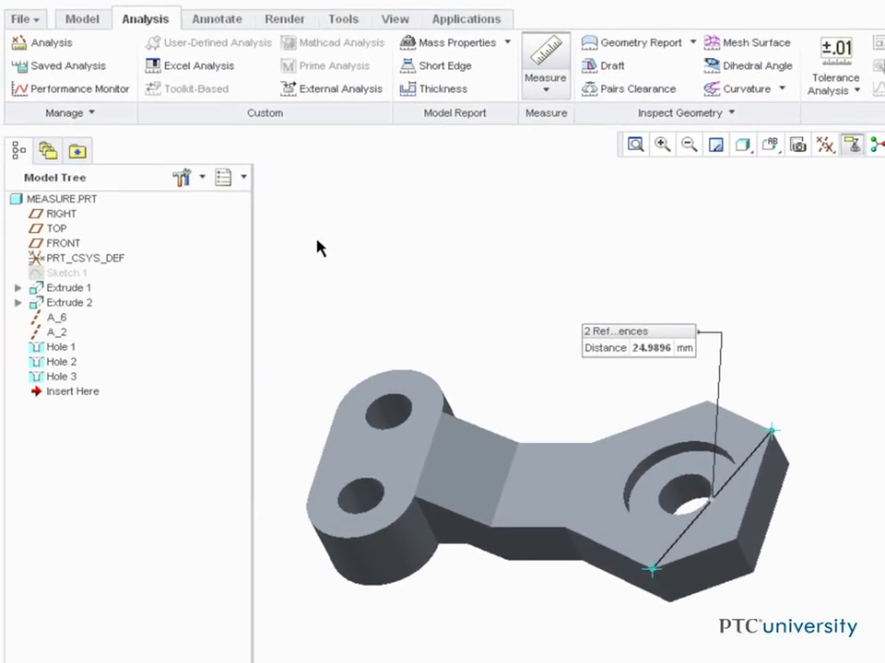
{"action": "left_click", "coordinate": [81, 247]}
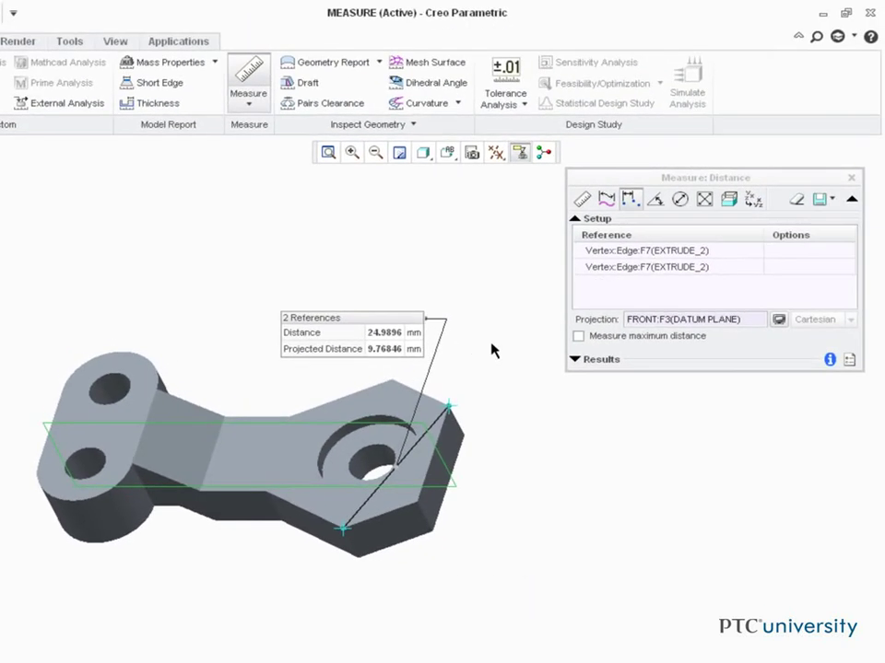
Remove the FRONT projection and clear both corner references from the distance measurement
{"action": "right_click", "coordinate": [632, 320]}
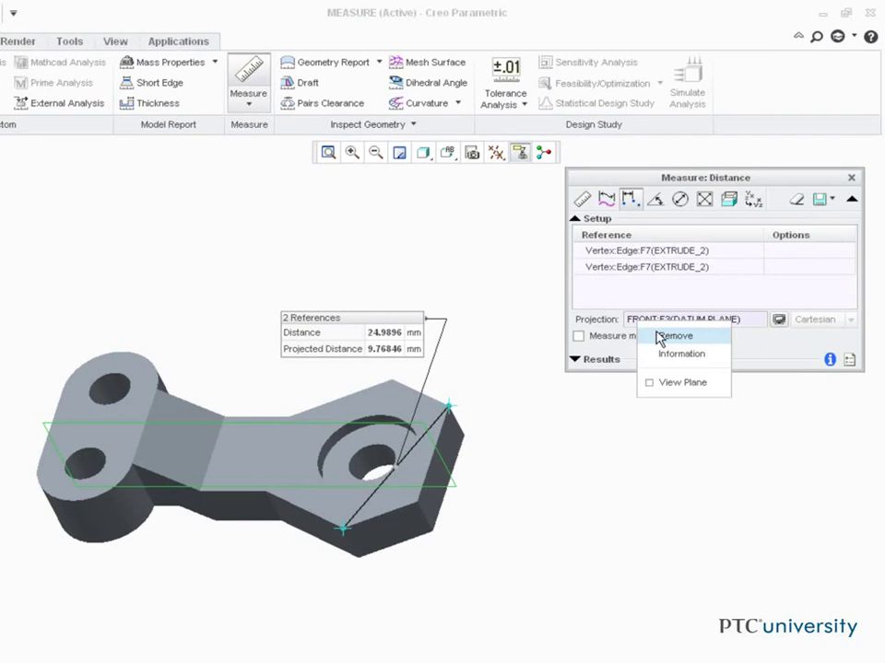
{"action": "left_click", "coordinate": [658, 336]}
{"action": "right_click", "coordinate": [642, 276]}
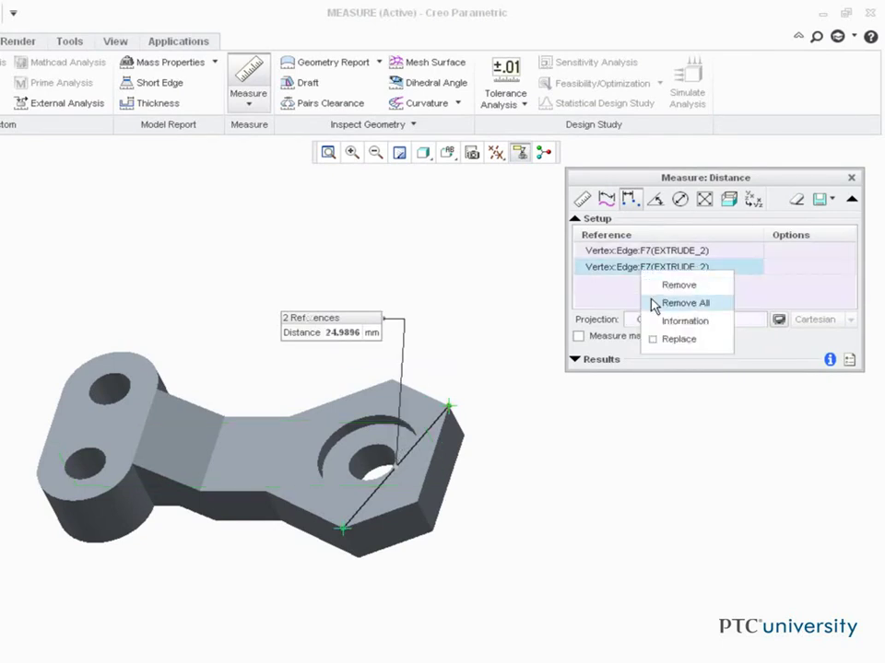
{"action": "left_click", "coordinate": [658, 302]}
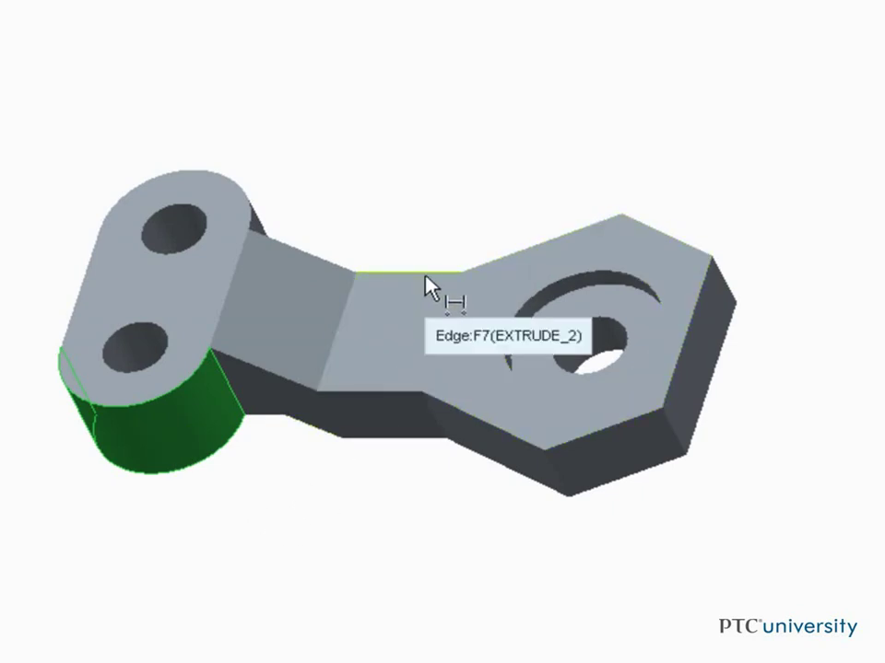
Measure 20.5183 mm from the lug's axis to the web edge, viewed from TOP
{"action": "left_click", "coordinate": [427, 287], "text": "ctrl"}
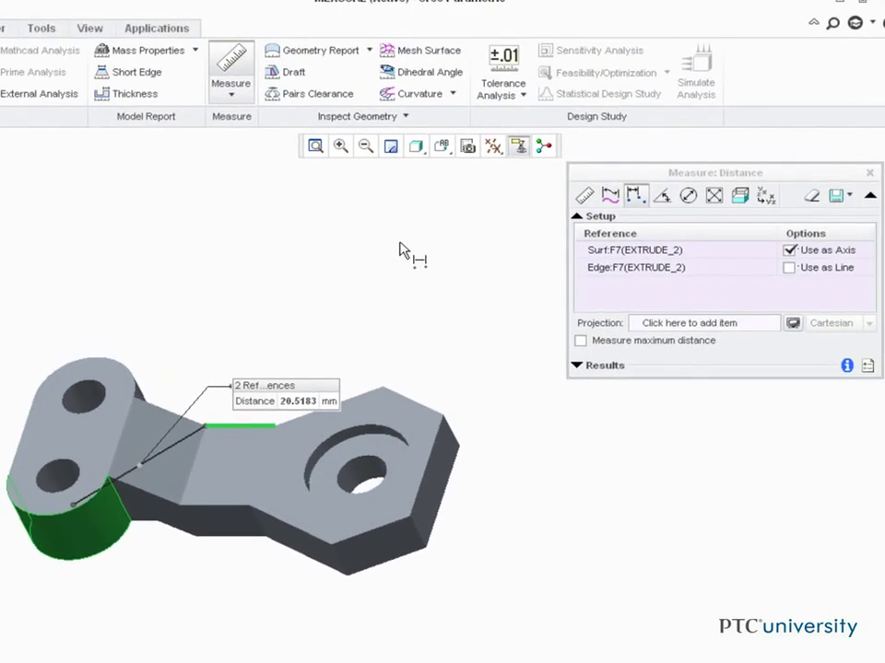
{"action": "left_click", "coordinate": [442, 145]}
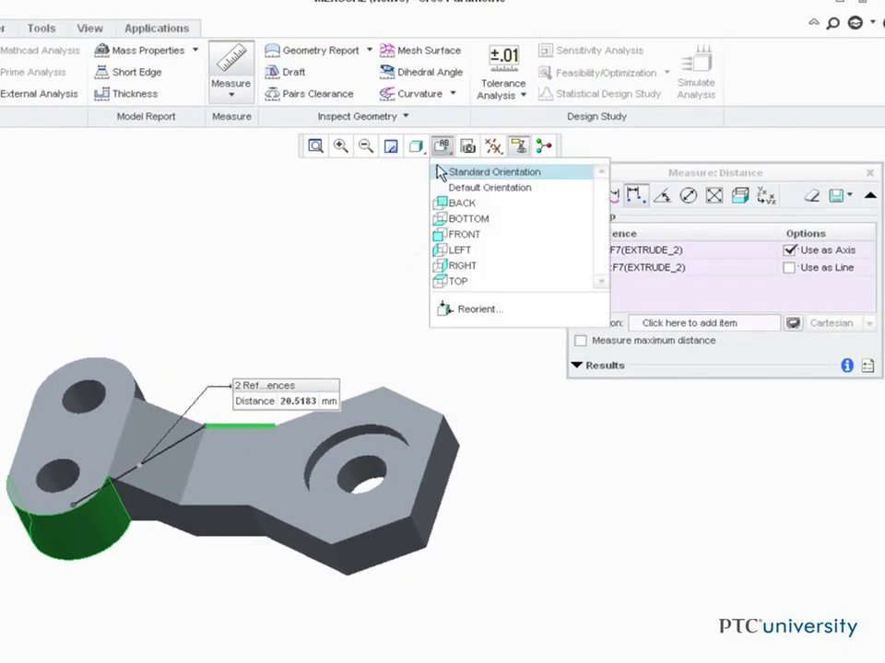
{"action": "left_click", "coordinate": [463, 282]}
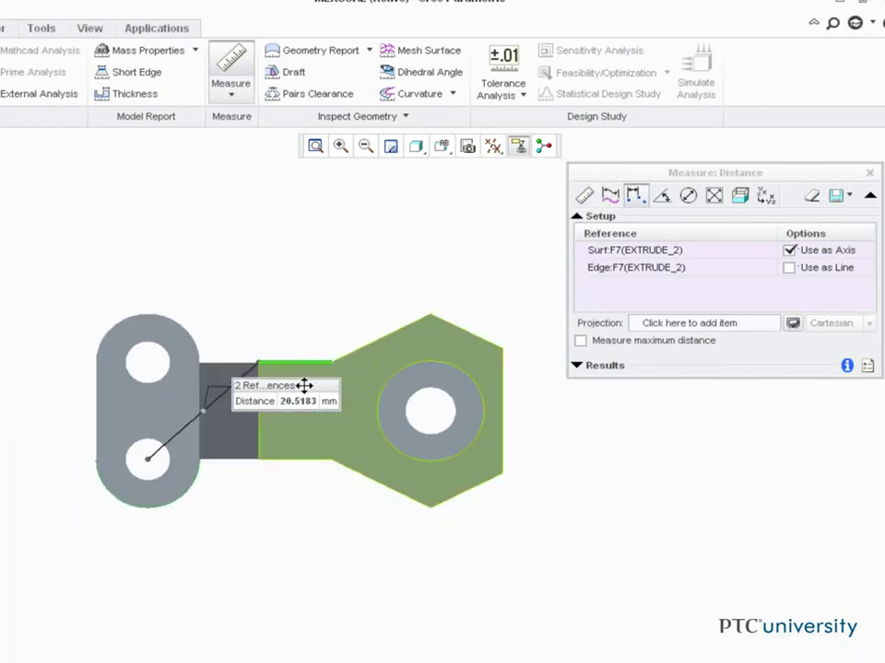
{"action": "left_click_drag", "start_coordinate": [304, 385], "coordinate": [292, 292]}
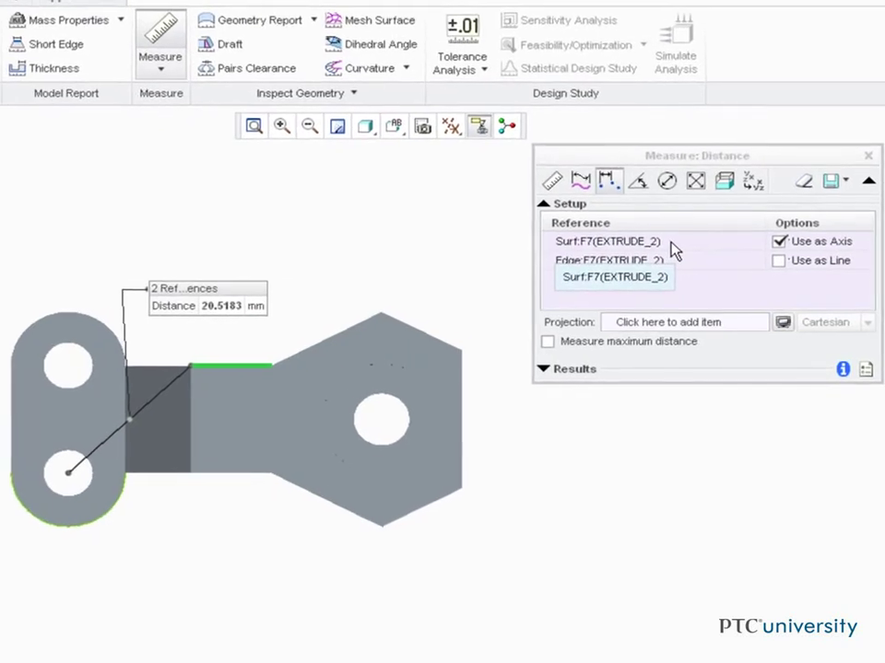
Keep the lug as axis, treat the web edge as a line, and get the 21.0000 mm maximum distance
{"action": "left_click", "coordinate": [796, 249]}
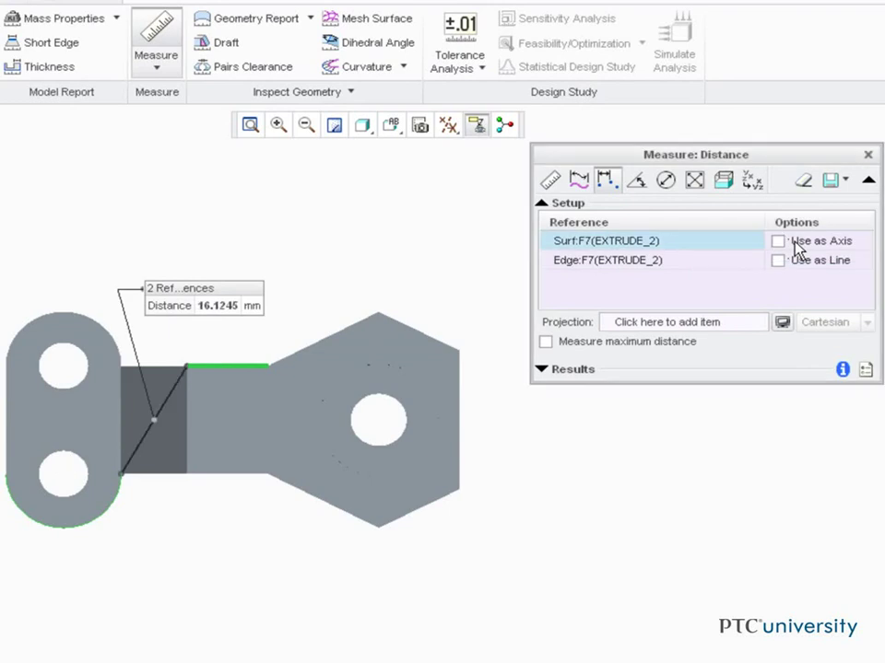
{"action": "left_click", "coordinate": [794, 247]}
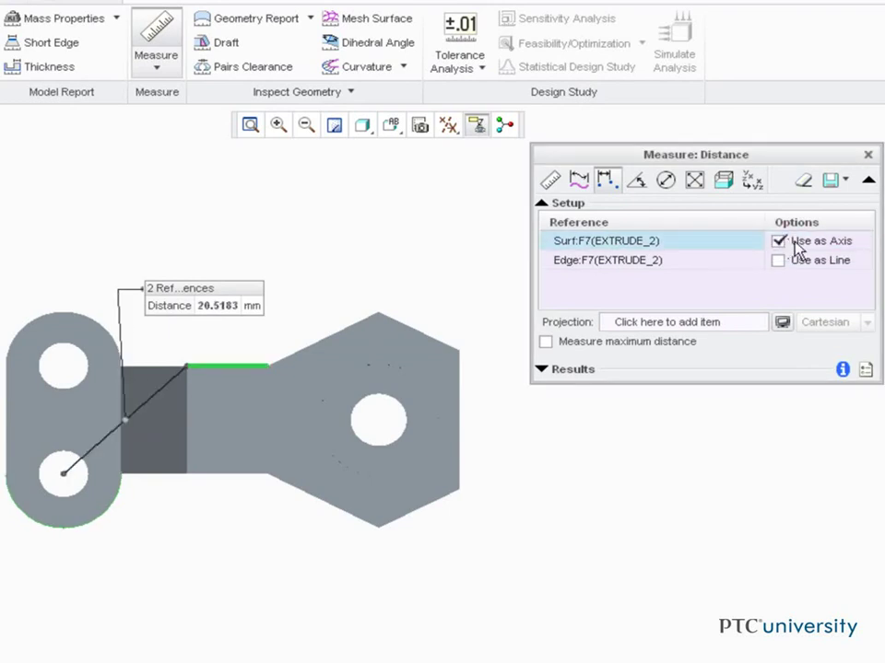
{"action": "left_click", "coordinate": [809, 264]}
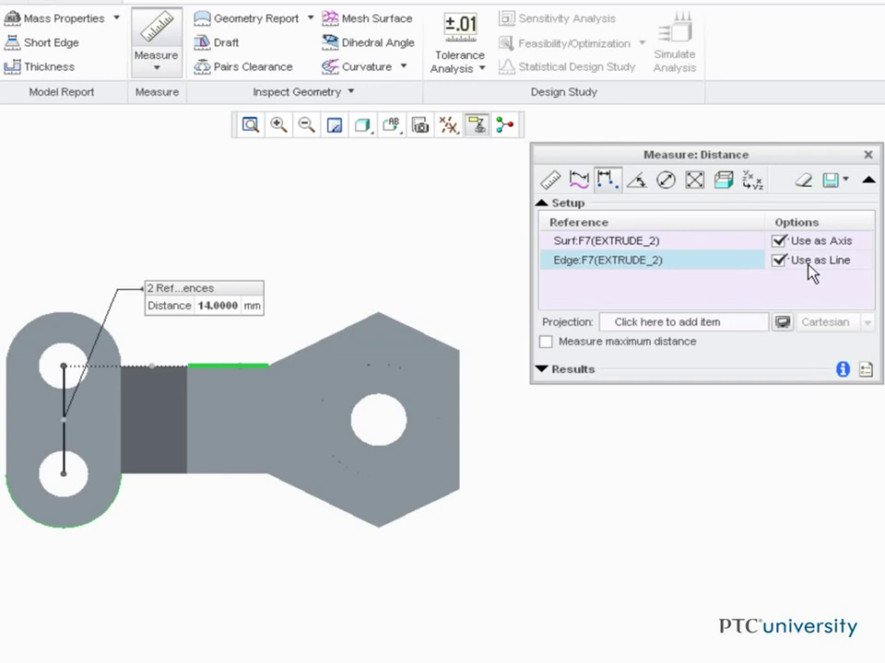
{"action": "left_click", "coordinate": [558, 348]}
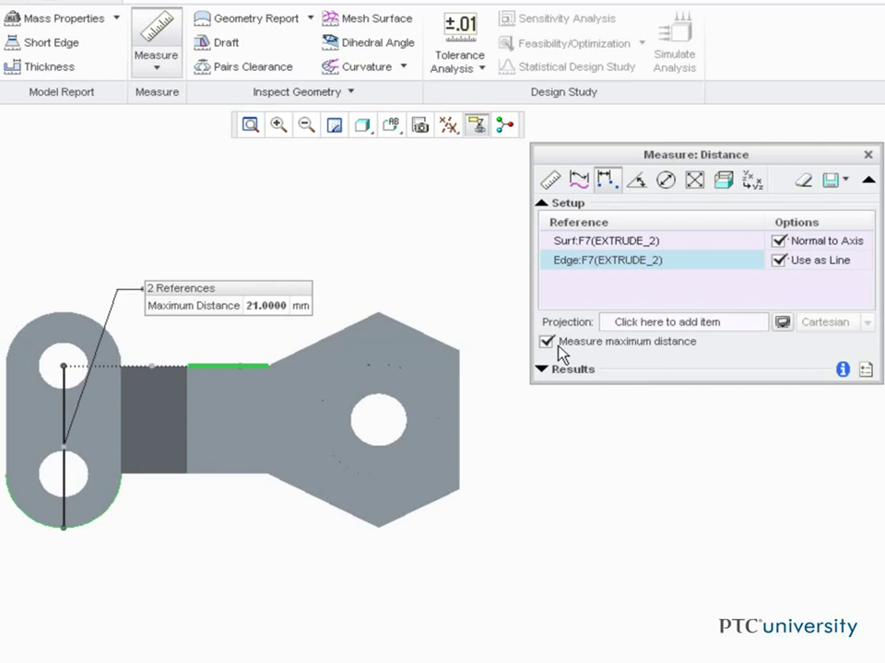
Close the distance measurement and return the bracket to its default orientation
{"action": "left_click", "coordinate": [867, 155]}
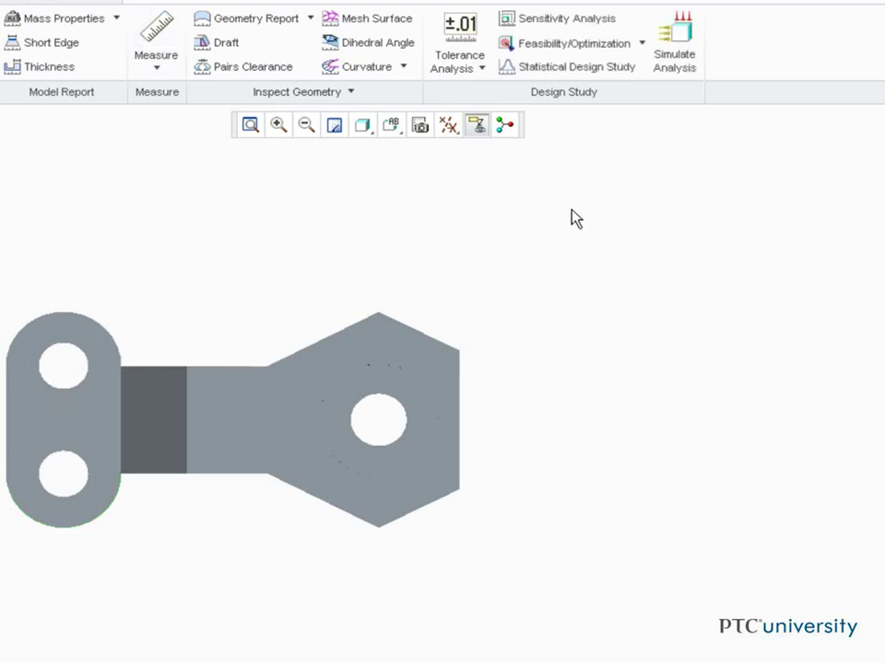
{"action": "key", "text": "ctrl+d"}
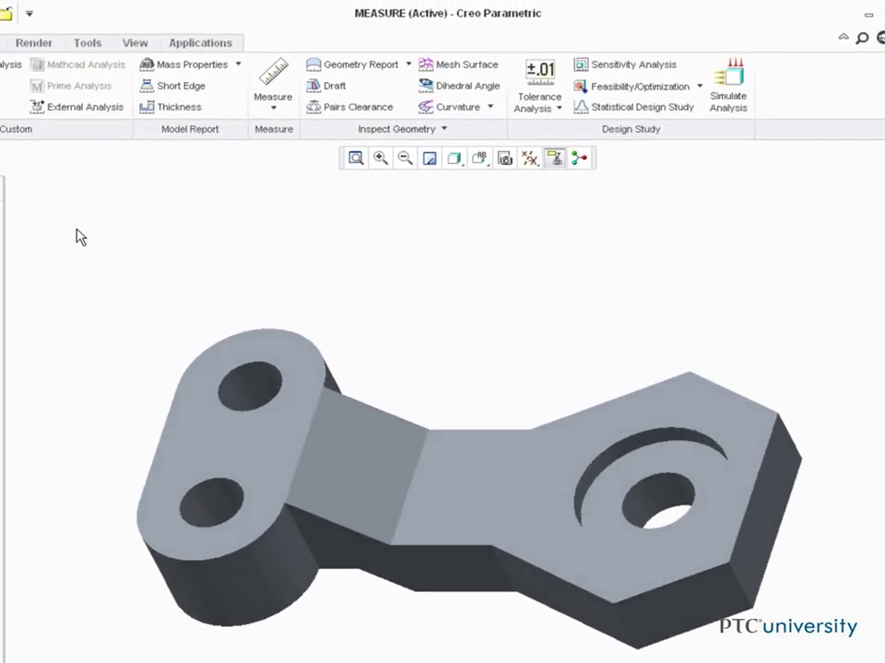
{"action": "scroll", "coordinate": [78, 237], "scroll_direction": "down", "scroll_amount": 3}
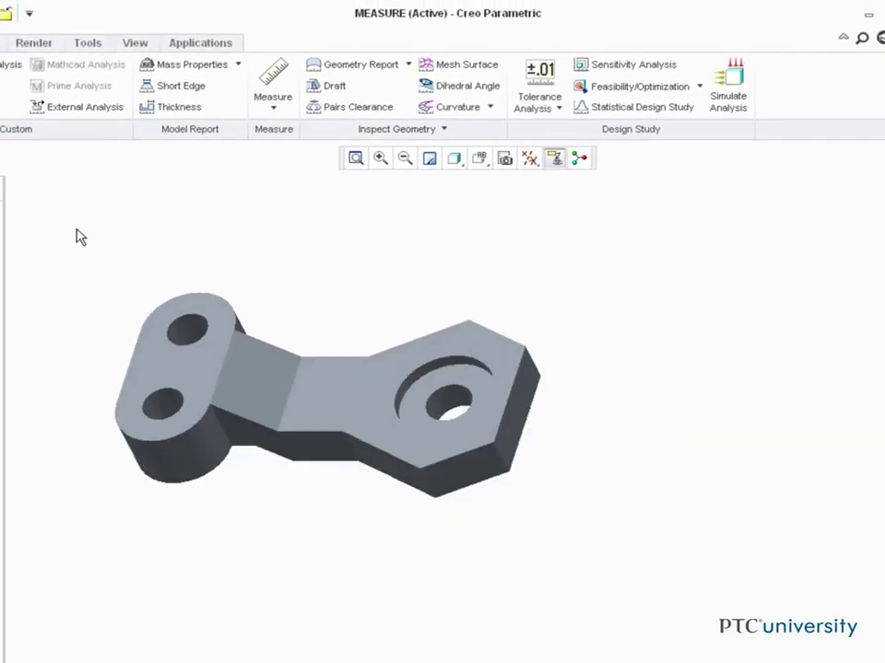
Measure three top-face front edges totalling 35.2539 mm, showing the first edge's 10.3078 mm
{"action": "left_click", "coordinate": [275, 106]}
{"action": "left_click", "coordinate": [316, 164]}
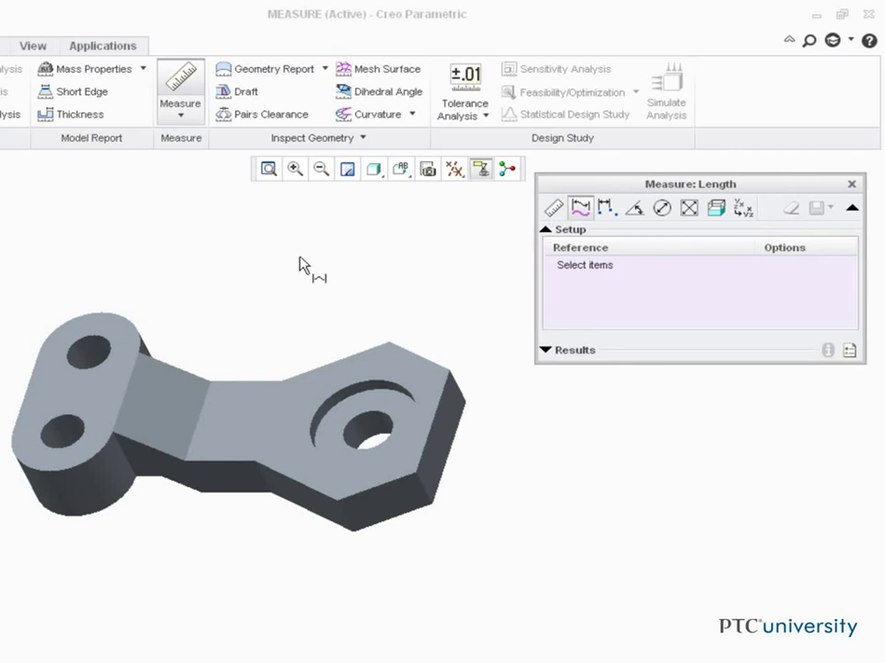
{"action": "left_click", "coordinate": [145, 449]}
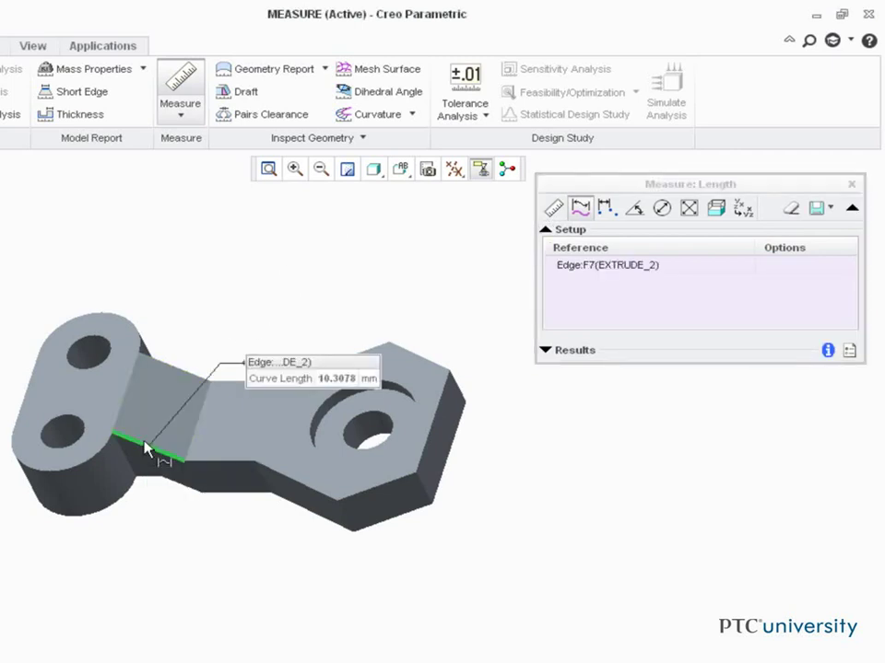
{"action": "left_click_drag", "start_coordinate": [286, 362], "coordinate": [249, 285]}
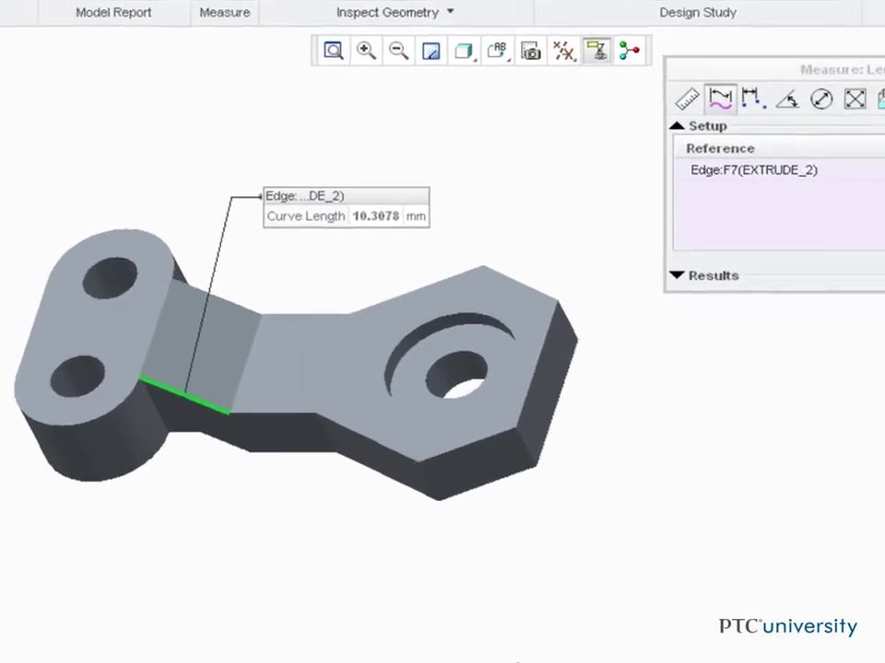
{"action": "left_click", "coordinate": [265, 415], "text": "ctrl"}
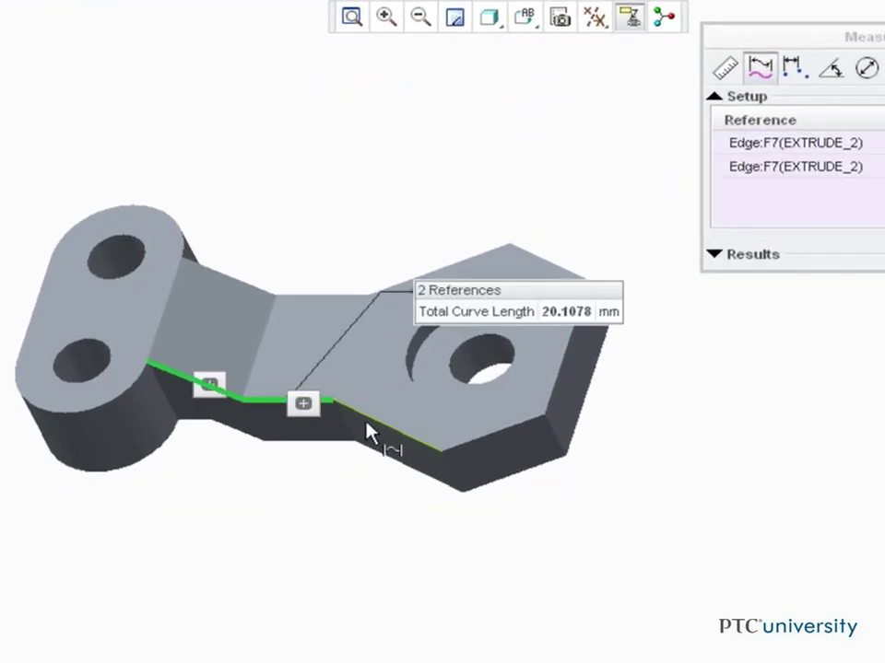
{"action": "left_click", "coordinate": [379, 430], "text": "ctrl"}
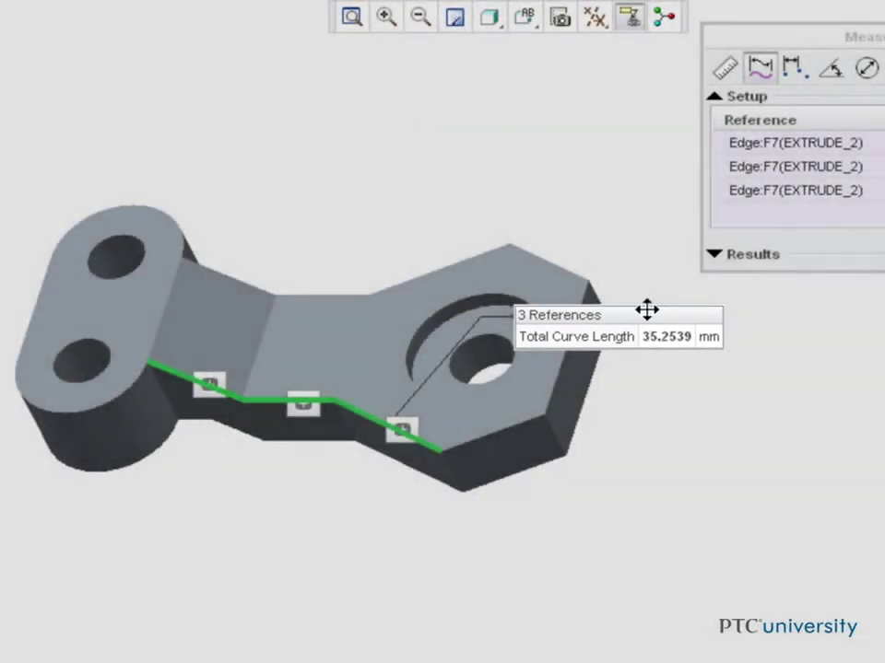
{"action": "mouse_move", "coordinate": [646, 312]}
{"action": "left_mouse_down"}
{"action": "mouse_move", "coordinate": [411, 496]}
{"action": "mouse_move", "coordinate": [356, 519]}
{"action": "left_mouse_up"}
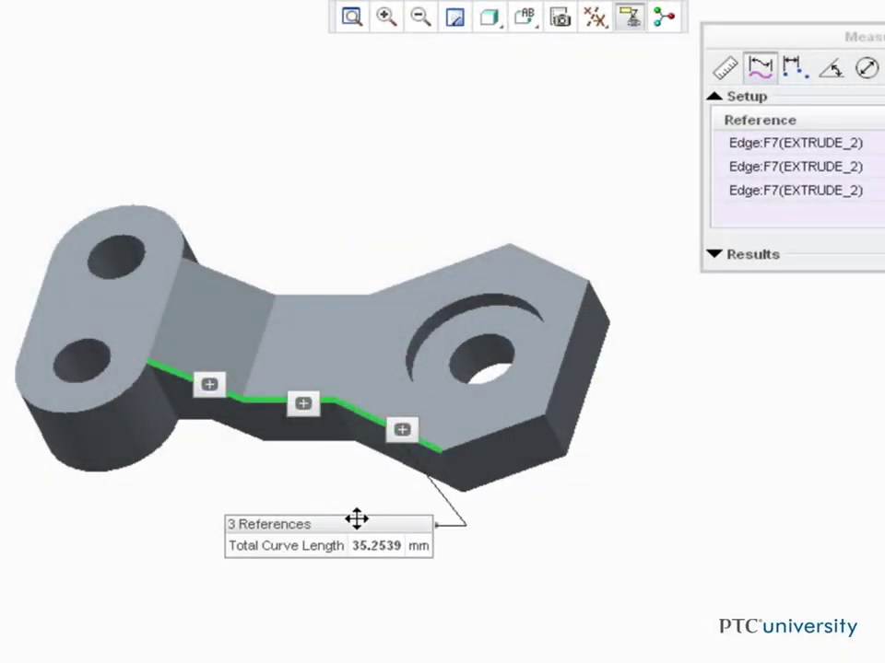
{"action": "left_click", "coordinate": [209, 387]}
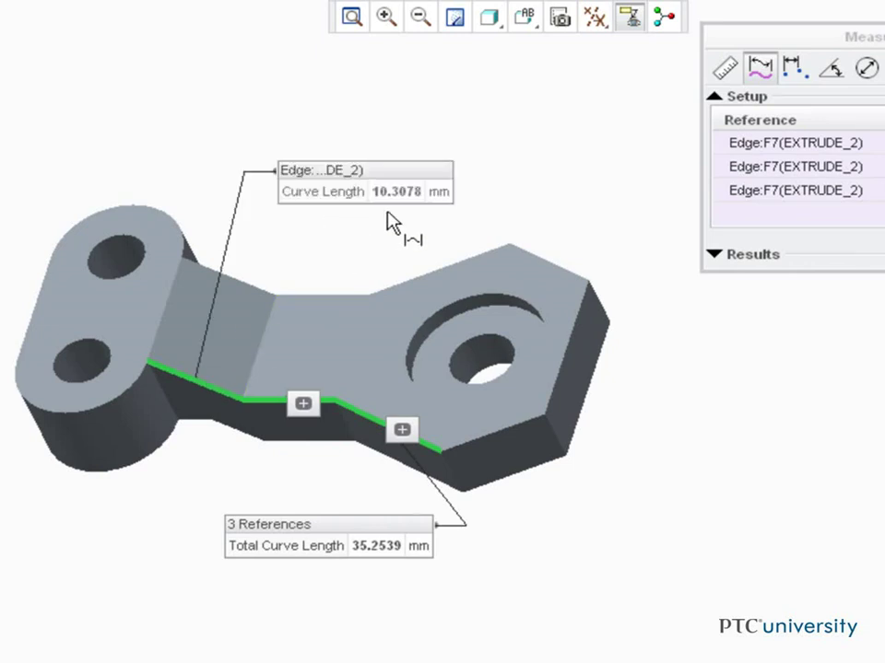
Show the Results table with edge lengths 10.3078, 9.80000 and 15.1462 mm plus the total
{"action": "left_click", "coordinate": [713, 254]}
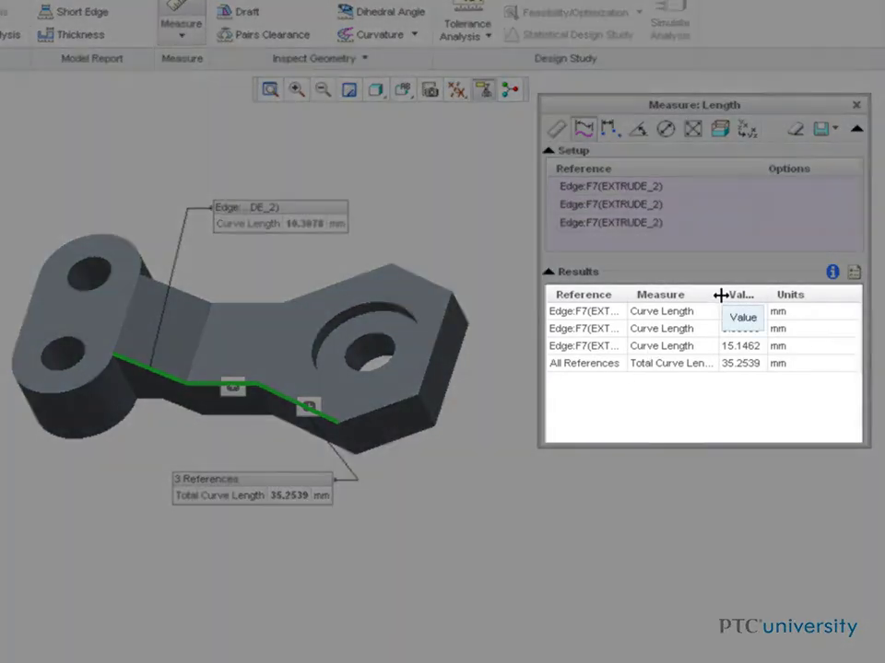
{"action": "left_click_drag", "start_coordinate": [725, 294], "coordinate": [800, 295]}
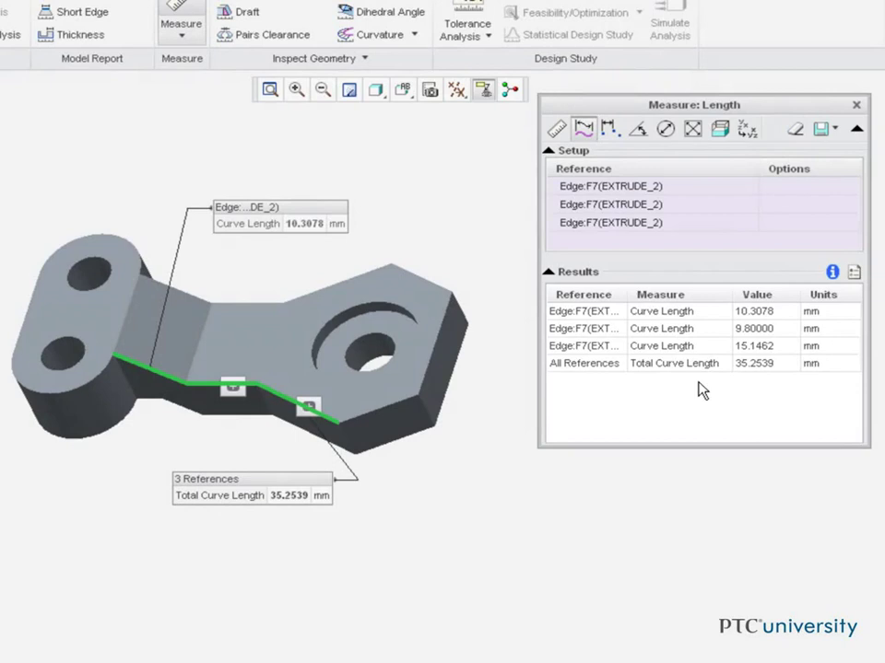
{"action": "right_click", "coordinate": [454, 213]}
Clear the edges and measure top face Surf:F6: perimeter 149.394 mm, external perimeter 103.841 mm
{"action": "left_click", "coordinate": [494, 259]}
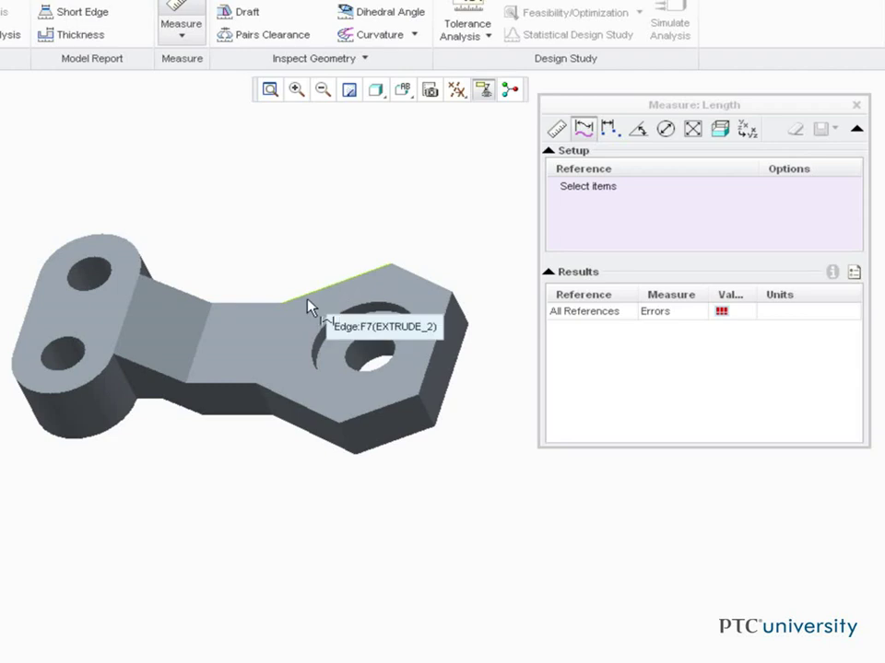
{"action": "left_click", "coordinate": [270, 334]}
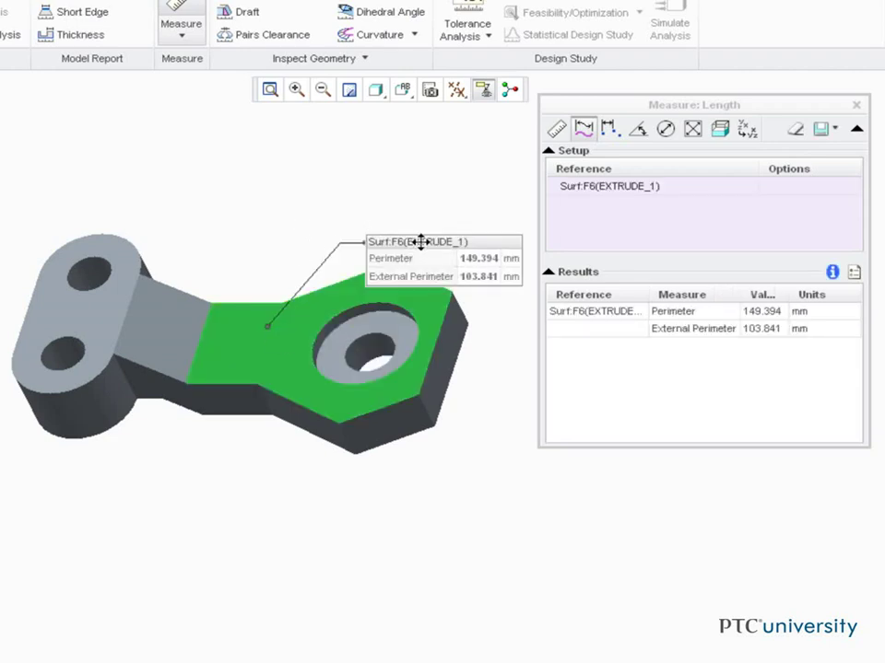
{"action": "left_click_drag", "start_coordinate": [415, 238], "coordinate": [392, 195]}
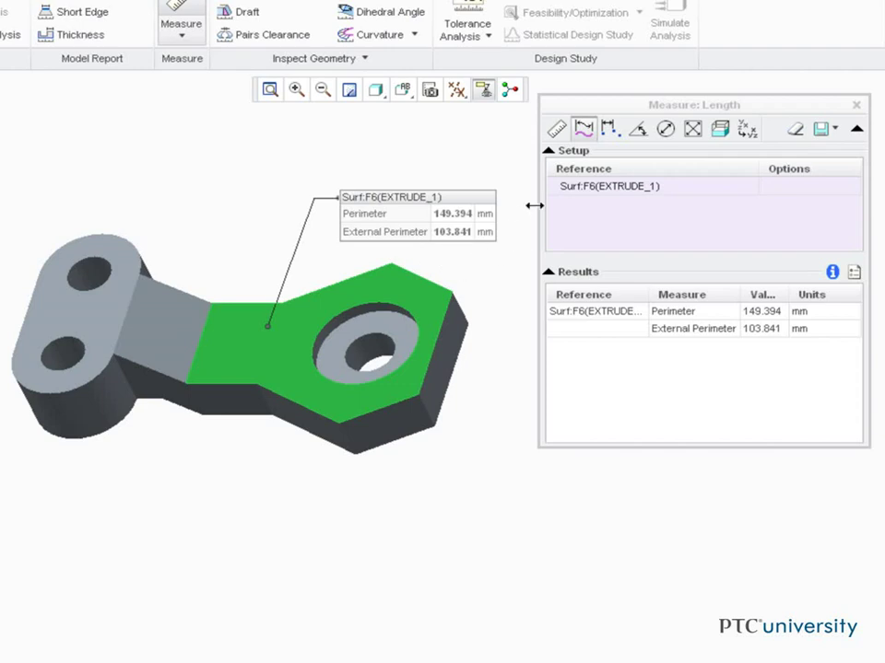
Measure the area of the top face (478.819 mm²) and the bridge face (144.309 mm²), totalling 623.128 mm²
{"action": "left_click", "coordinate": [692, 128]}
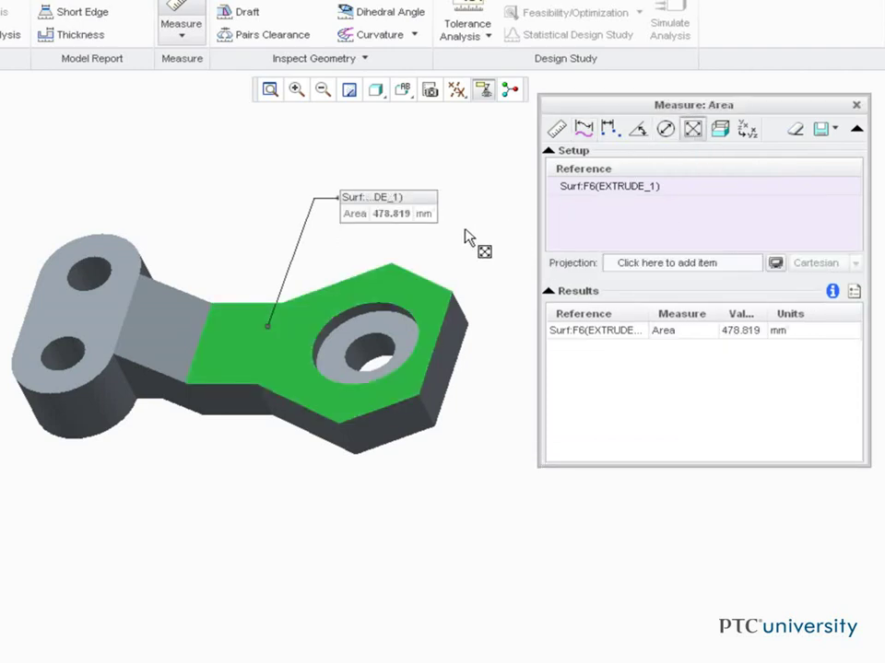
{"action": "left_click_drag", "start_coordinate": [397, 198], "coordinate": [353, 209]}
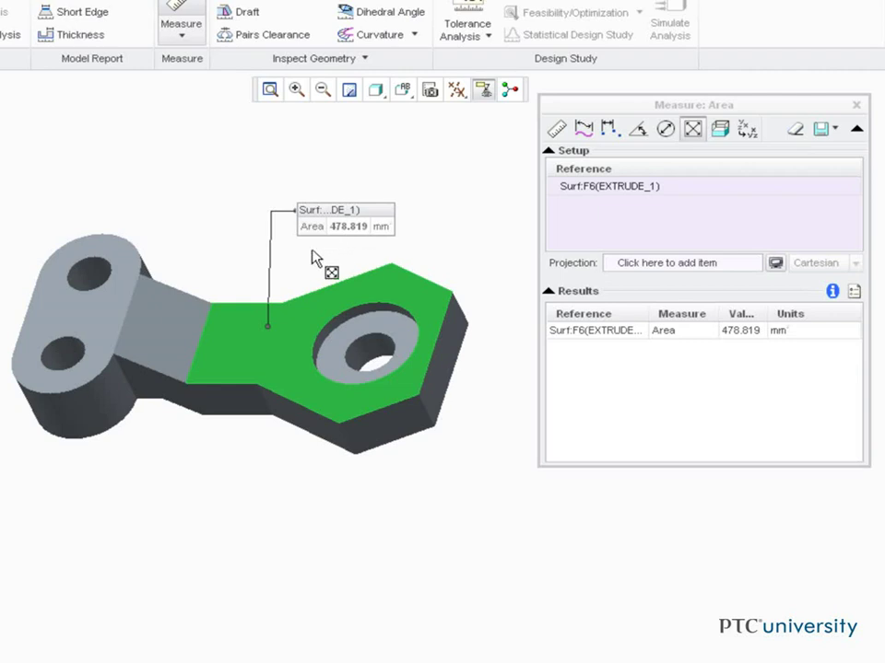
{"action": "left_click", "coordinate": [170, 316], "text": "ctrl"}
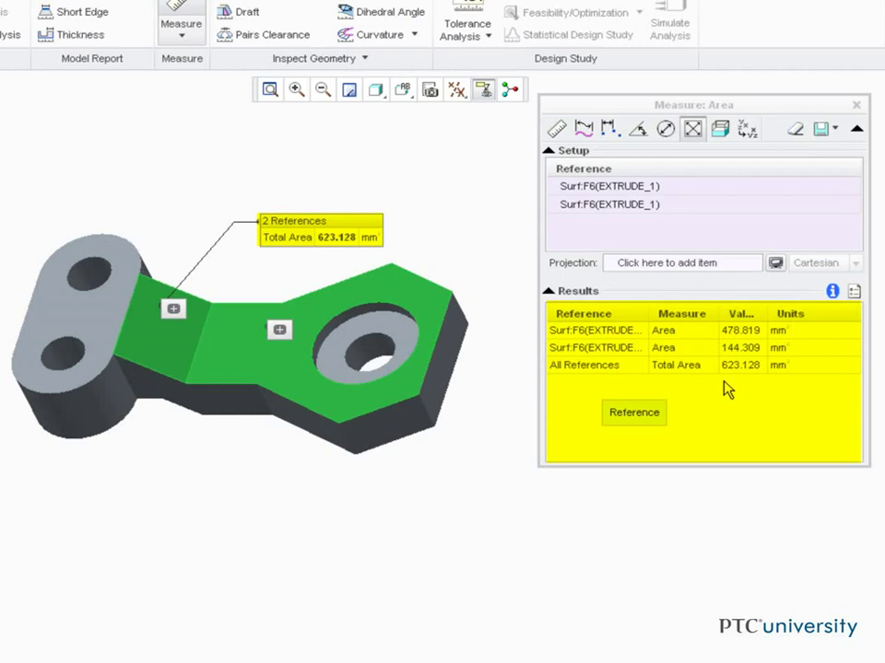
{"action": "left_click_drag", "start_coordinate": [767, 308], "coordinate": [780, 313]}
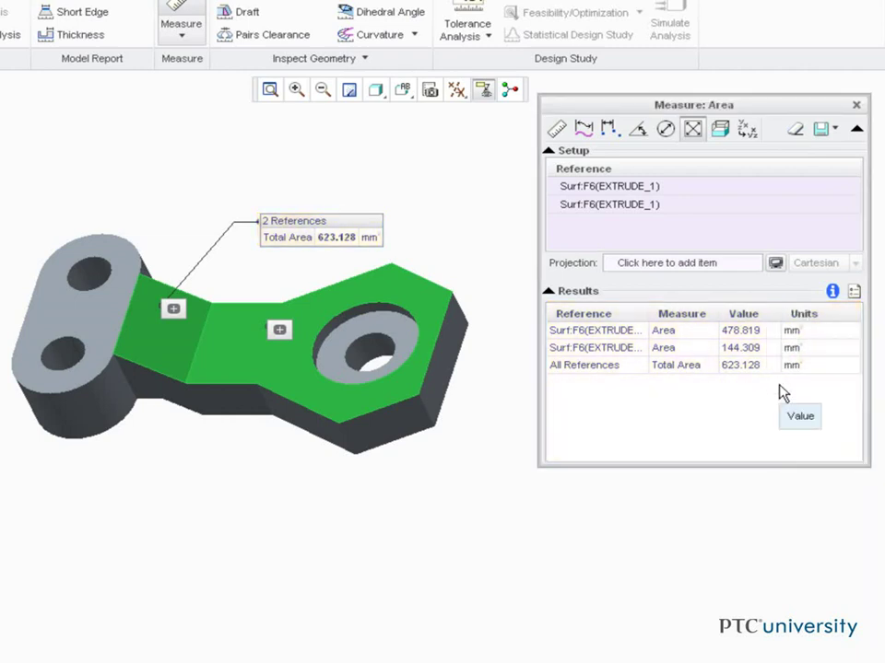
Drop the top face and project the bridge face area onto TOP for 112.000 mm²
{"action": "right_click", "coordinate": [571, 191]}
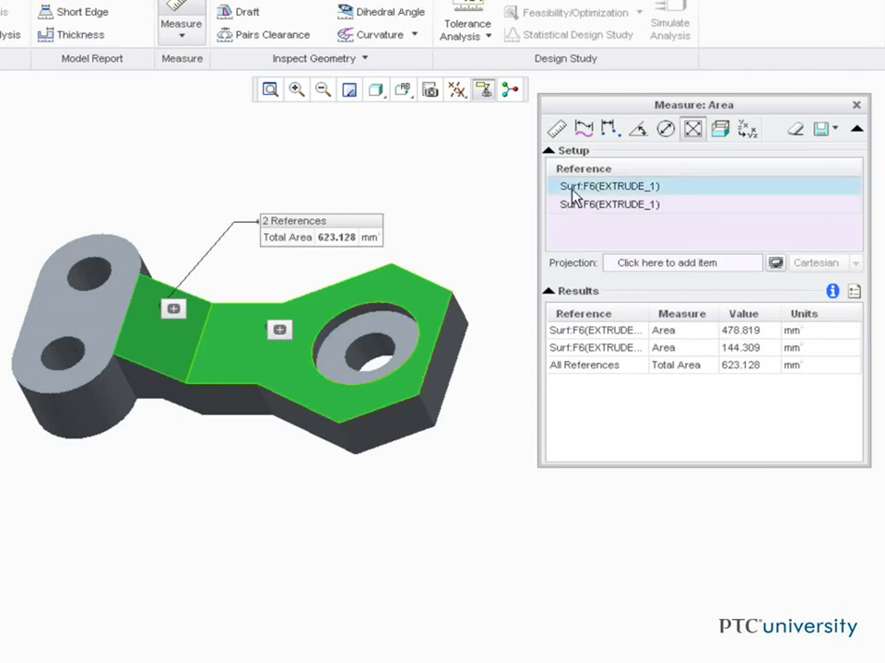
{"action": "left_click", "coordinate": [595, 207]}
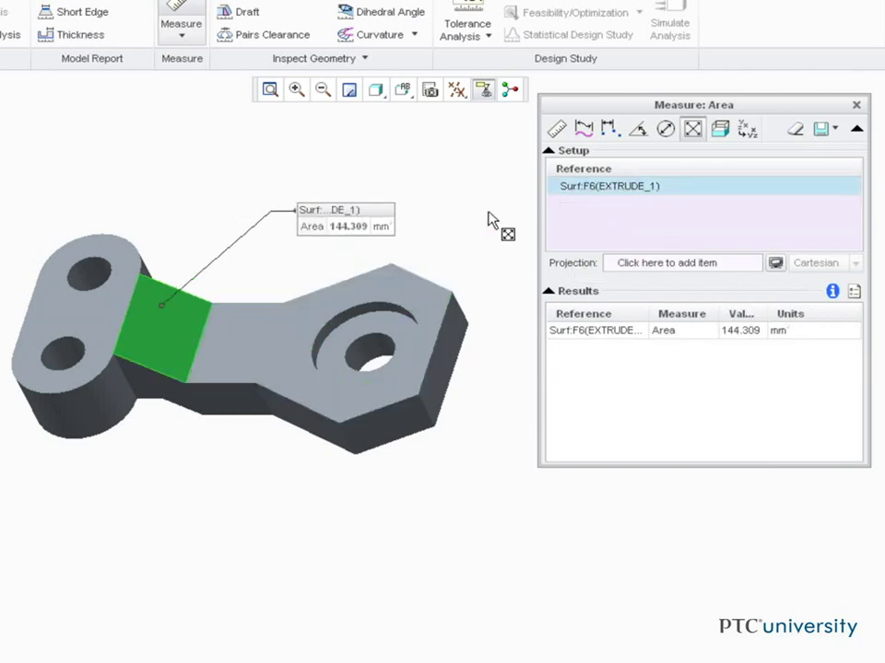
{"action": "left_click", "coordinate": [625, 268]}
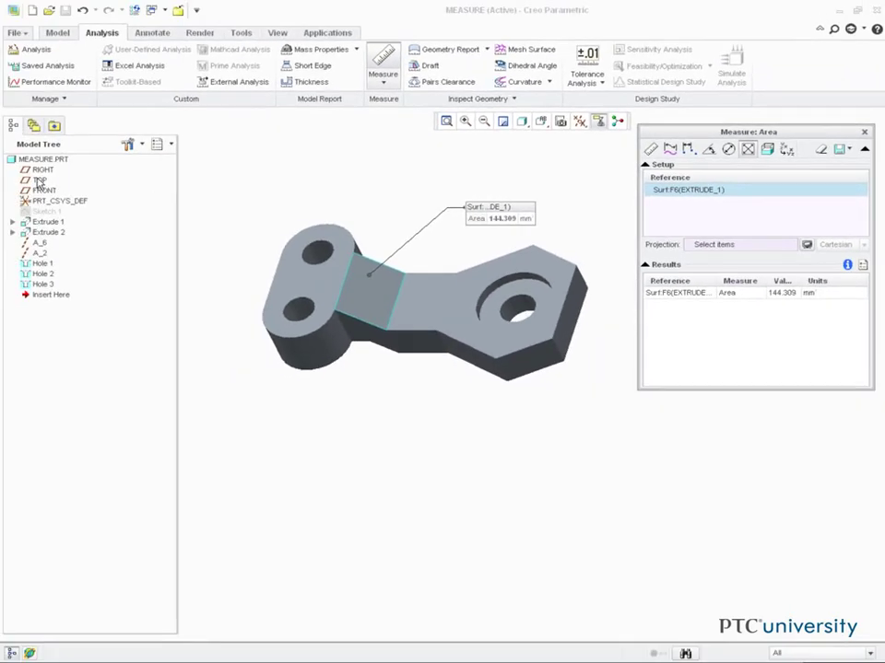
{"action": "left_click", "coordinate": [38, 180]}
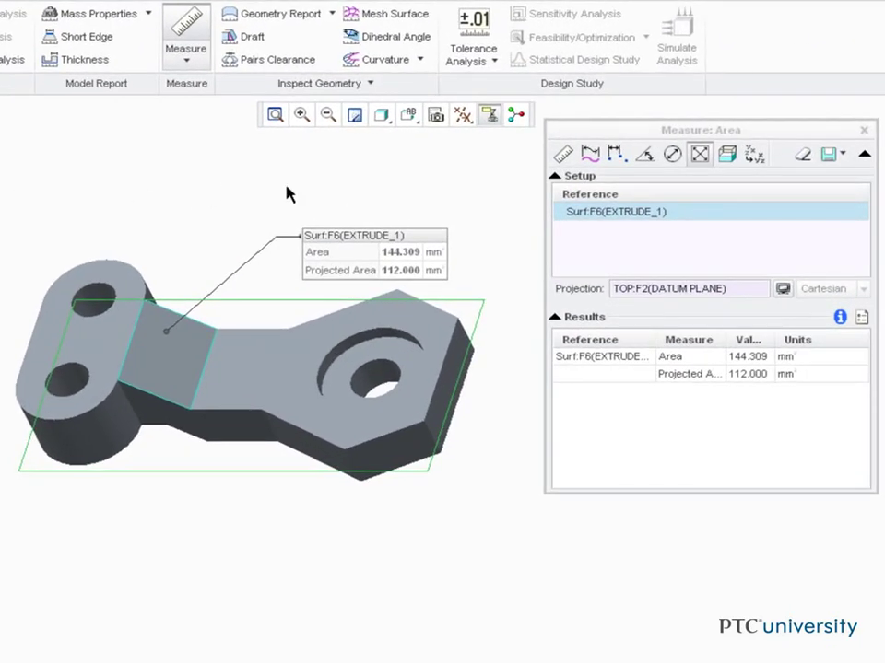
{"action": "left_click_drag", "start_coordinate": [350, 229], "coordinate": [347, 208]}
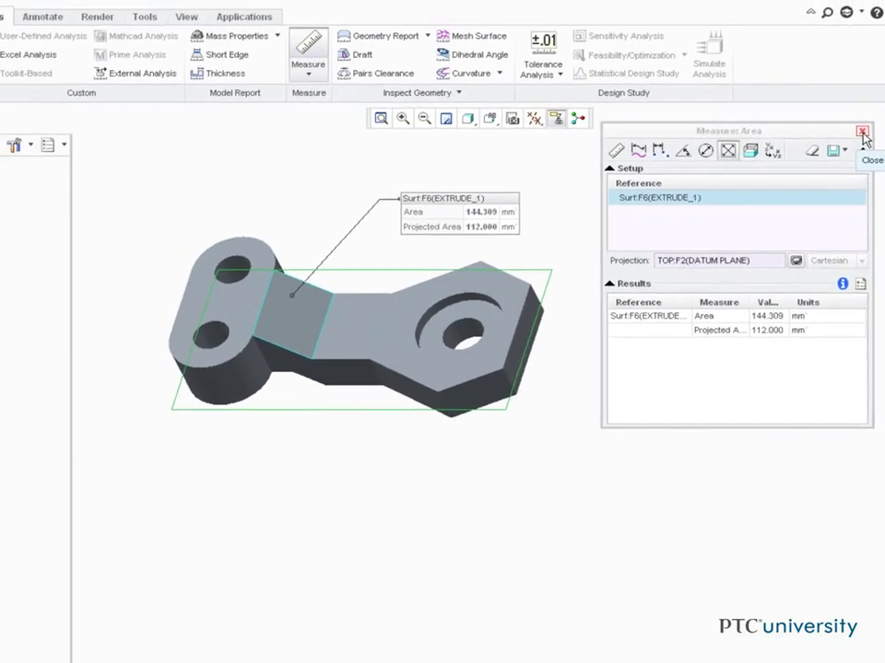
{"action": "left_click", "coordinate": [863, 130]}
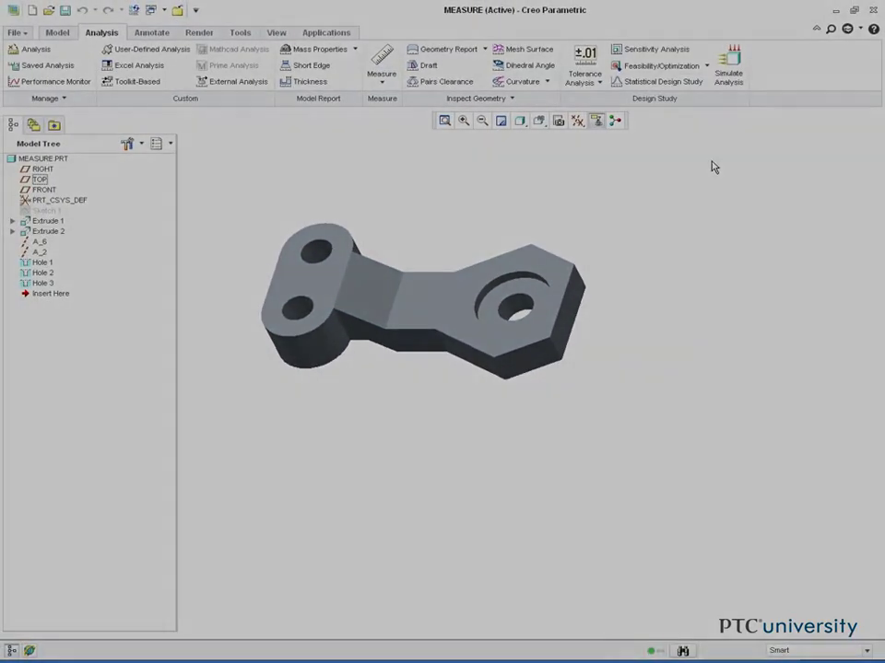